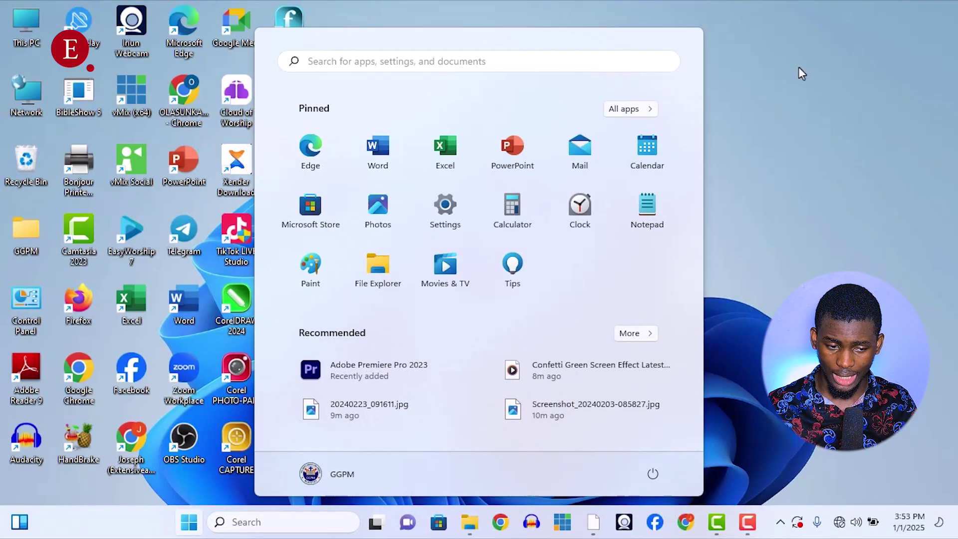
pyautogui.write('sett')
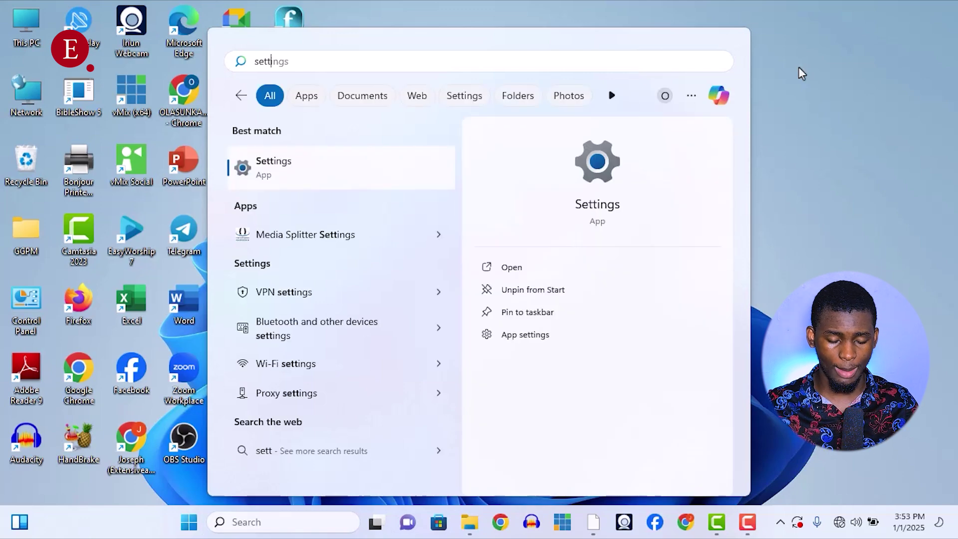
# Launch the Settings app from the 'settings' search results
pyautogui.press('Return')
pyautogui.write('ab')
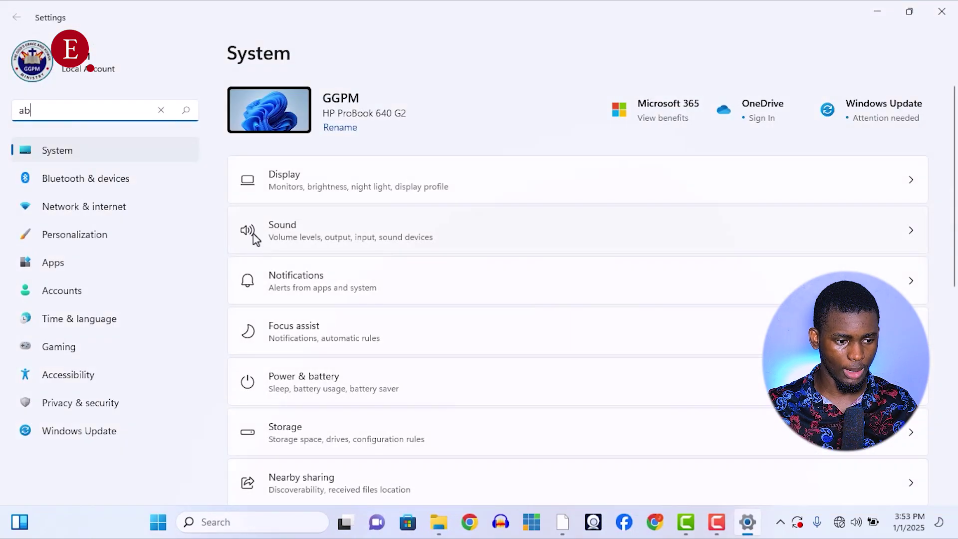
pyautogui.write('o')
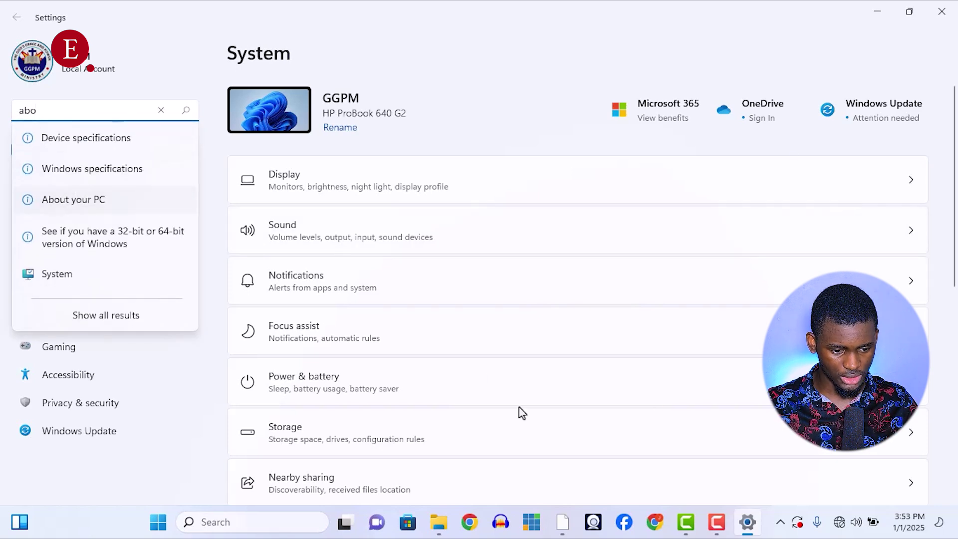
# Confirm Windows 11 Pro 21H2 on the About page, then close Settings
pyautogui.press('Return')
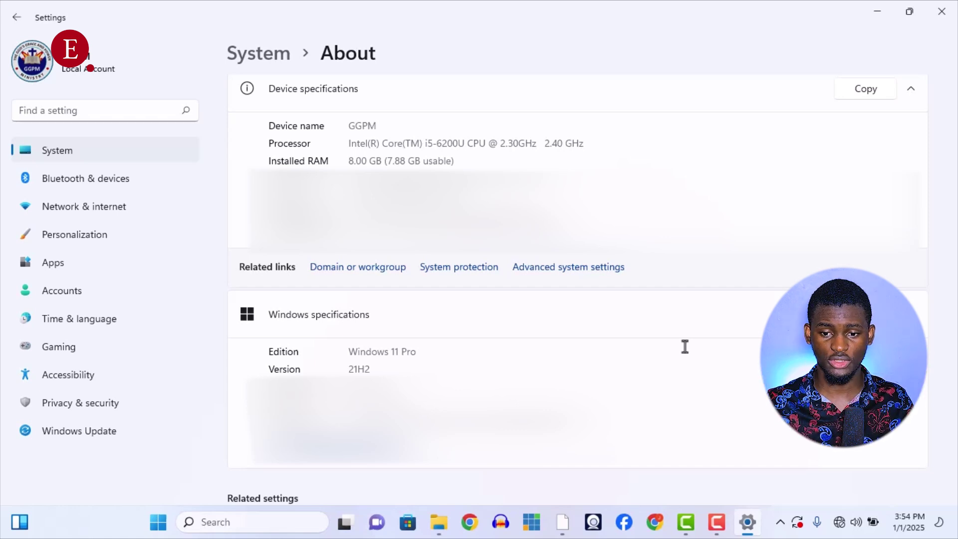
pyautogui.click(941, 12)
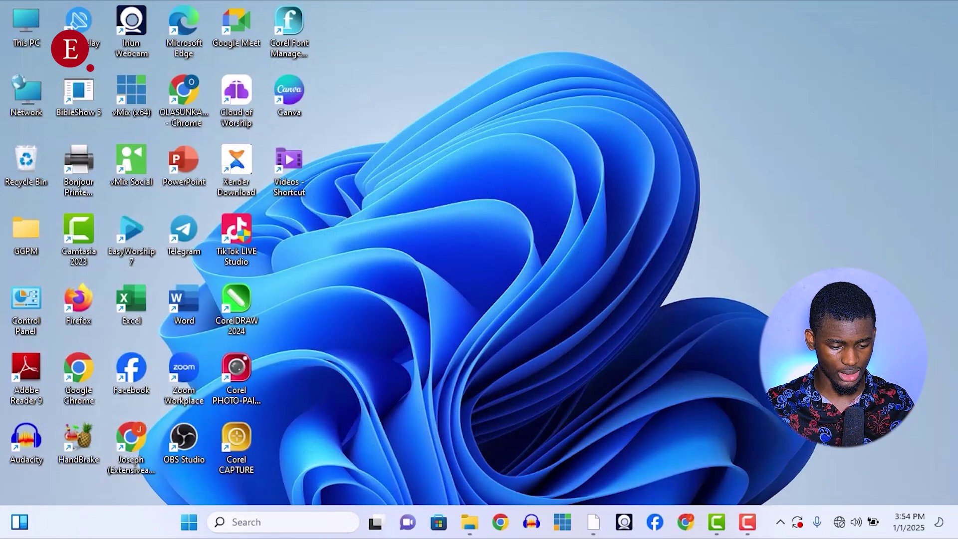
# Start a 'services' search from the Start menu and launch the Services console
pyautogui.press('super')
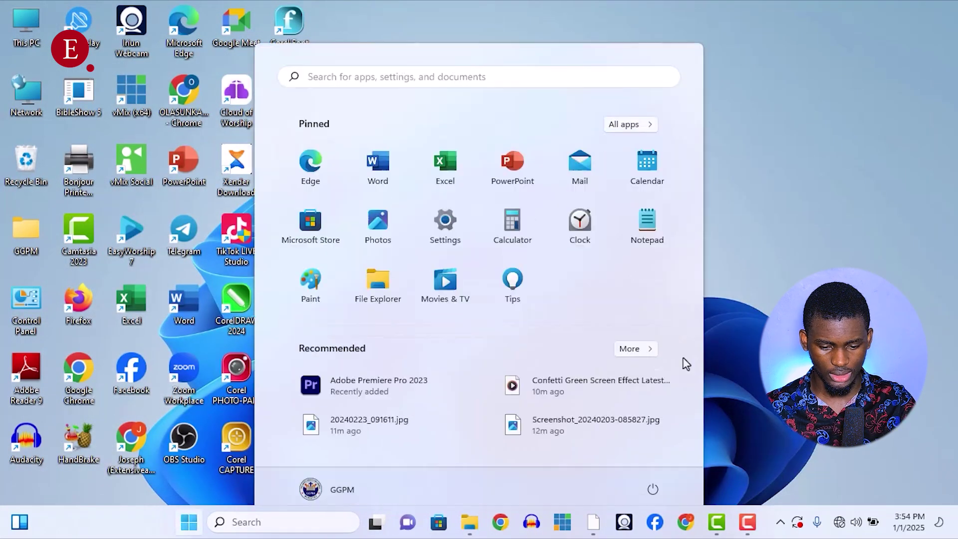
pyautogui.write('serv')
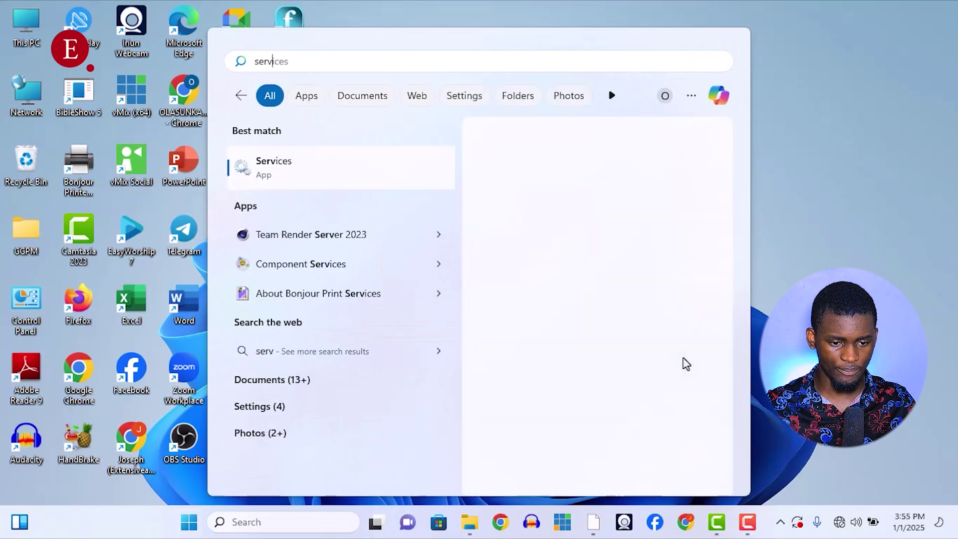
pyautogui.press('Return')
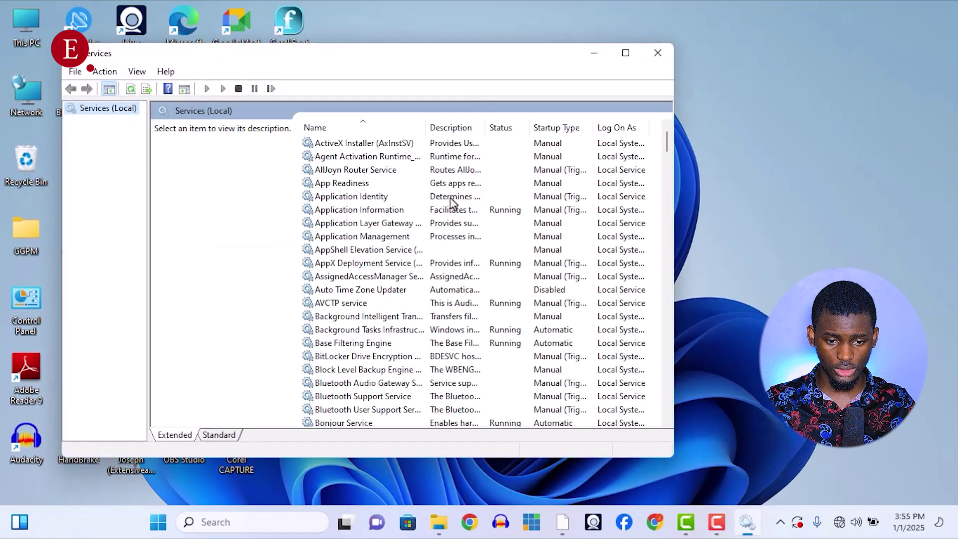
pyautogui.scroll(-7, 455, 205)
pyautogui.scroll(-3, 525, 202)
pyautogui.moveTo(663, 172)
pyautogui.mouseDown()
pyautogui.moveTo(663, 395)
pyautogui.moveTo(644, 390)
pyautogui.mouseUp()
pyautogui.scroll(-5, 428, 268)
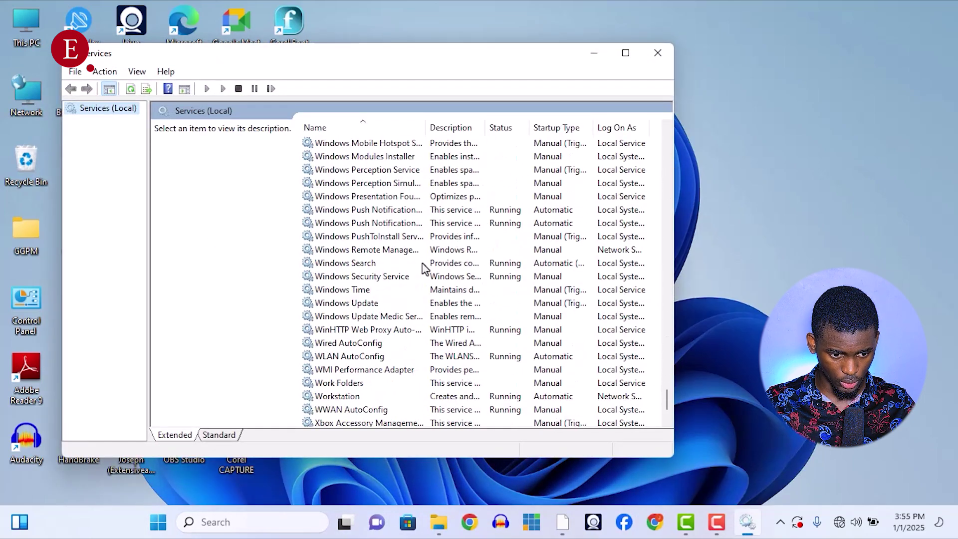
pyautogui.scroll(-3, 427, 267)
pyautogui.scroll(3, 424, 275)
pyautogui.scroll(-1, 382, 327)
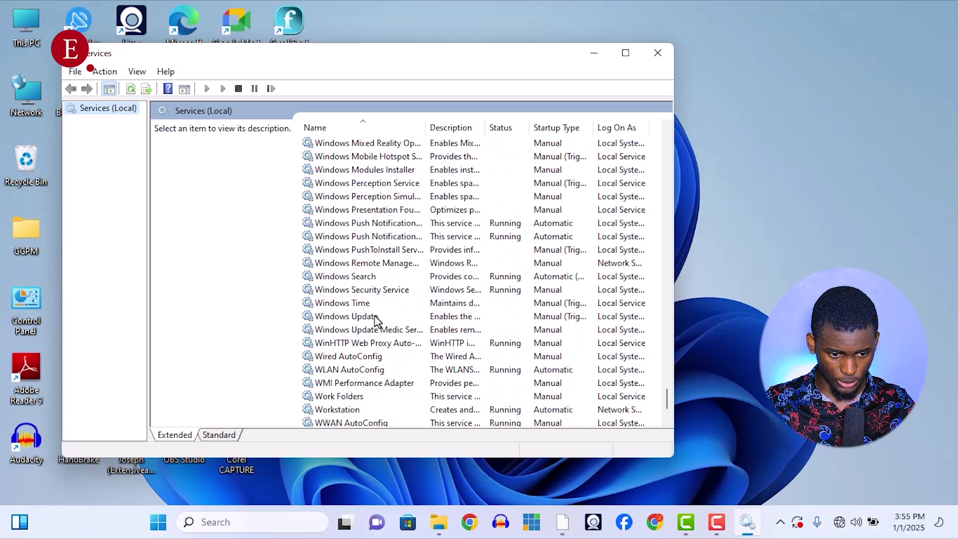
# Select the Windows Update service and bring up its context menu
pyautogui.click(375, 317)
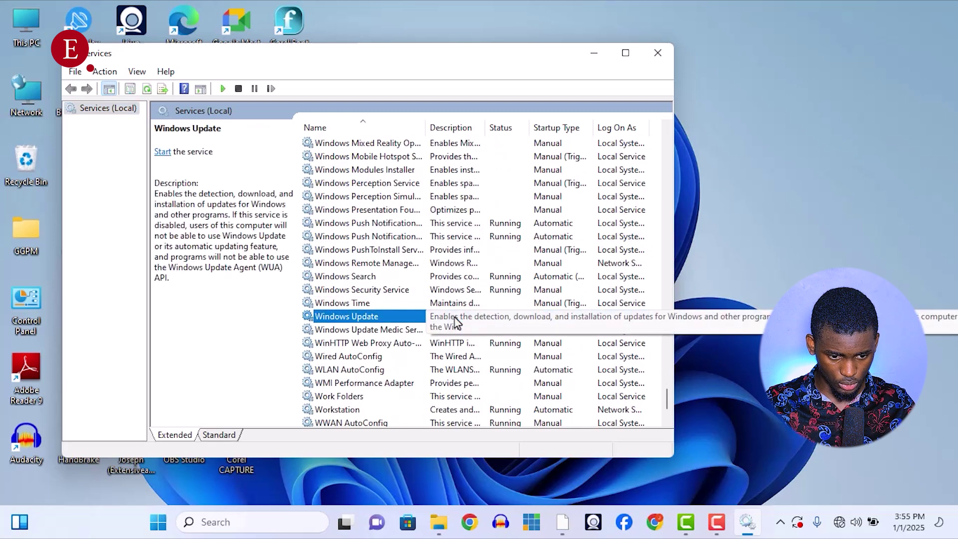
pyautogui.rightClick(454, 317)
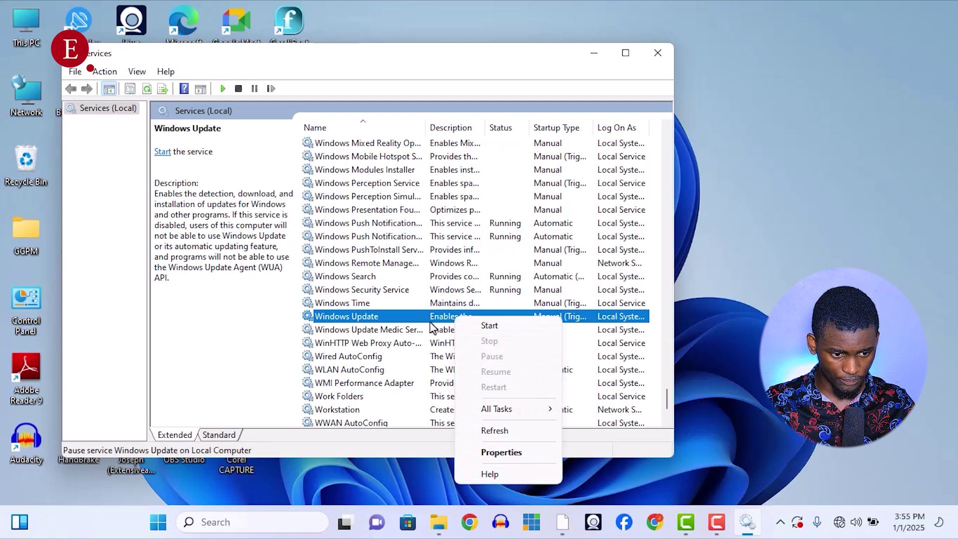
# Change Windows Update's startup type from Manual to Disabled in its Properties and confirm
pyautogui.doubleClick(431, 320)
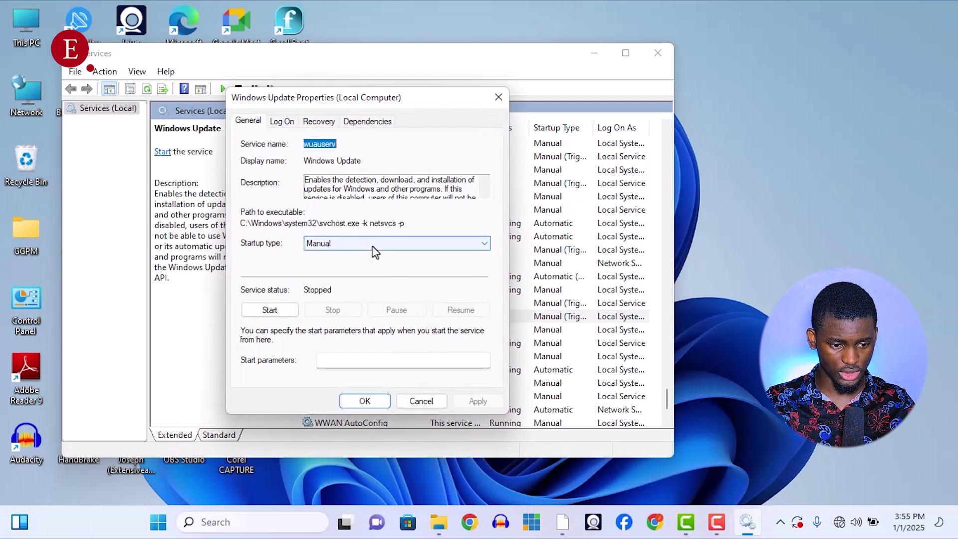
pyautogui.click(375, 284)
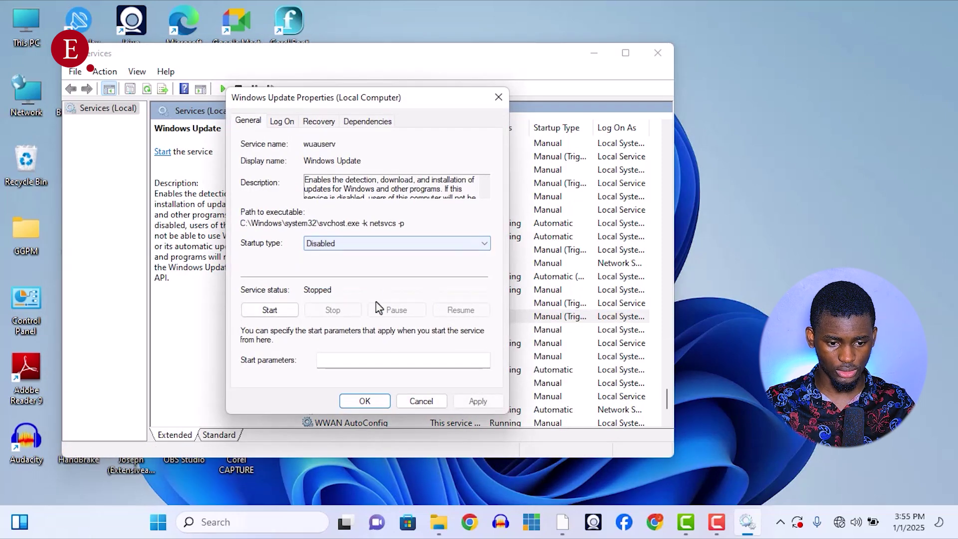
pyautogui.click(365, 402)
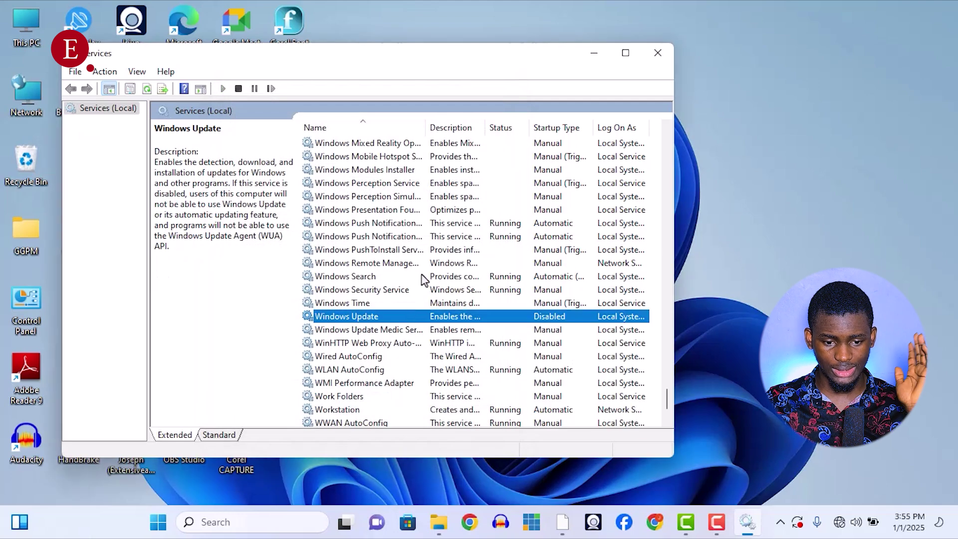
pyautogui.rightClick(580, 321)
pyautogui.click(454, 325)
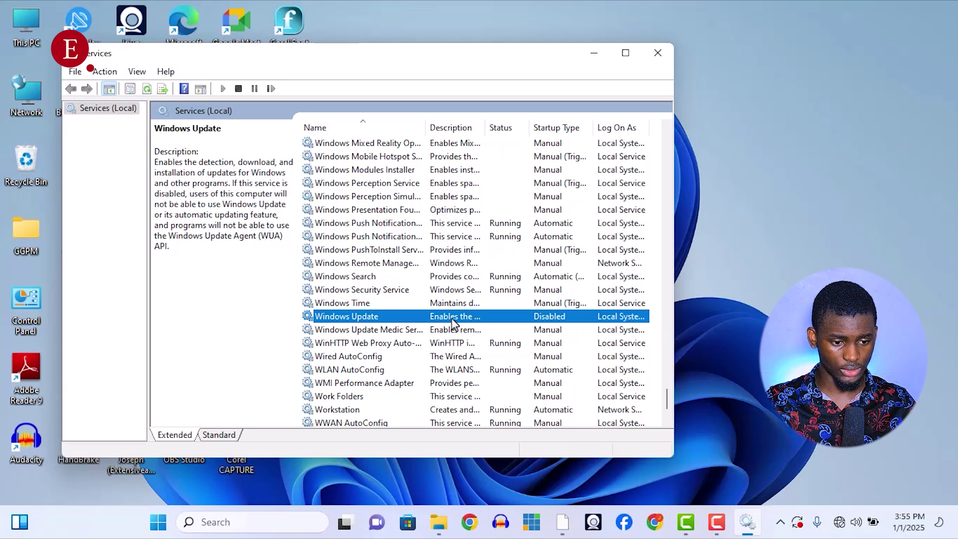
pyautogui.doubleClick(453, 326)
pyautogui.click(411, 250)
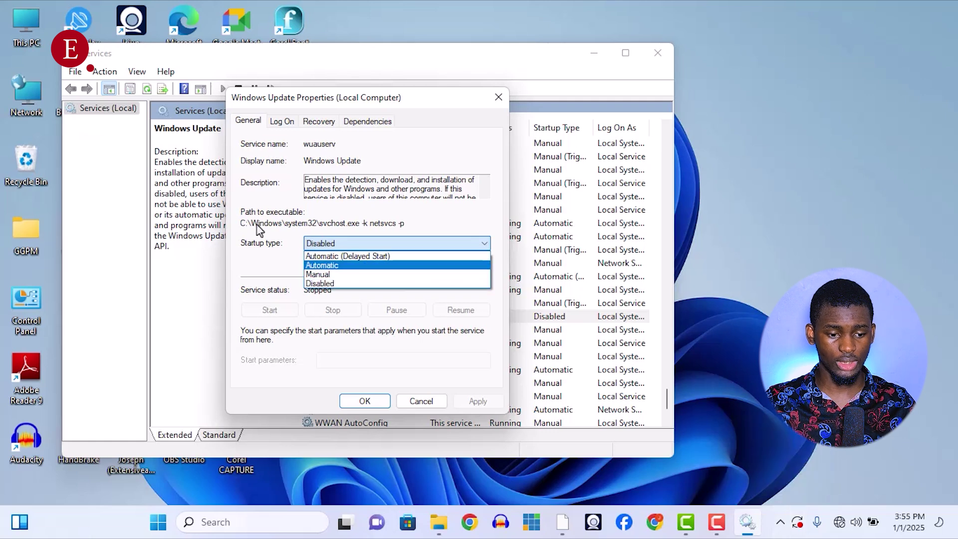
pyautogui.click(344, 285)
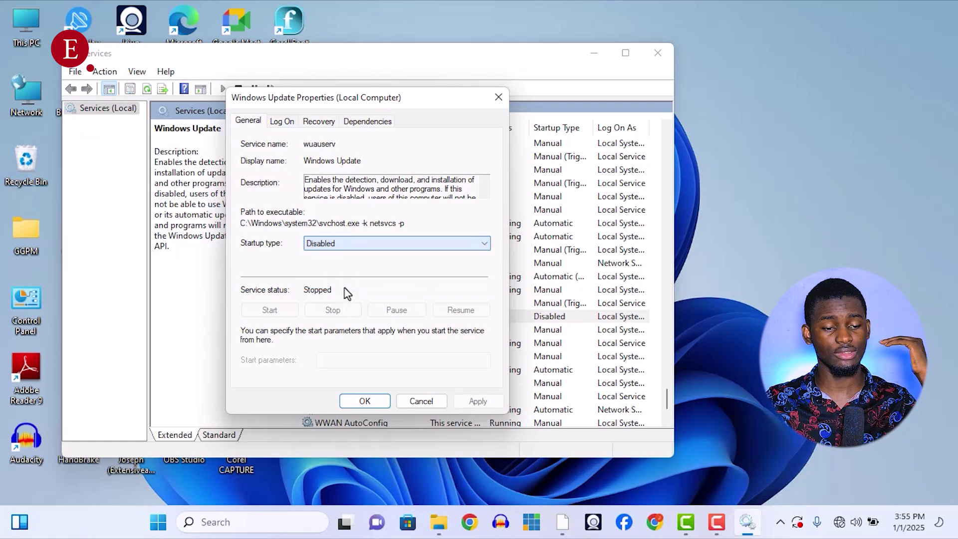
pyautogui.click(365, 401)
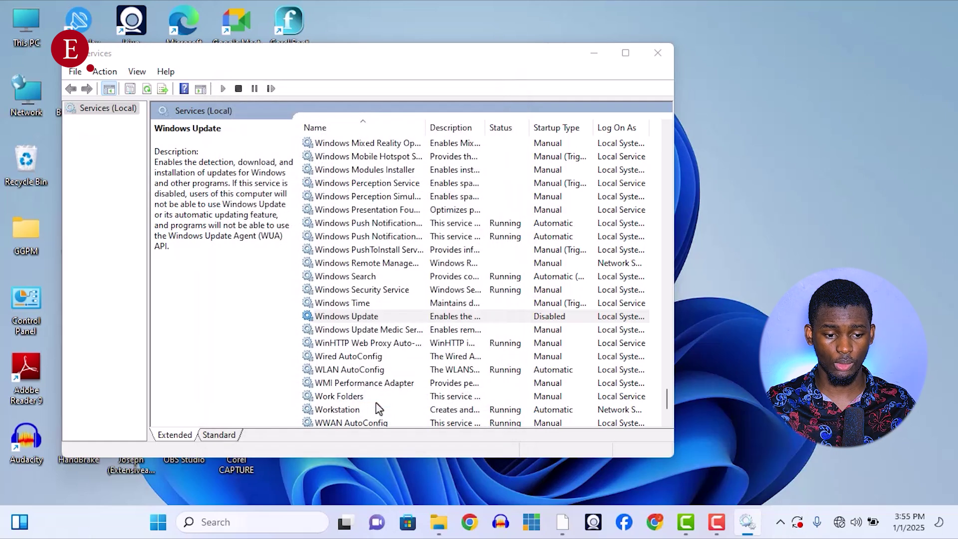